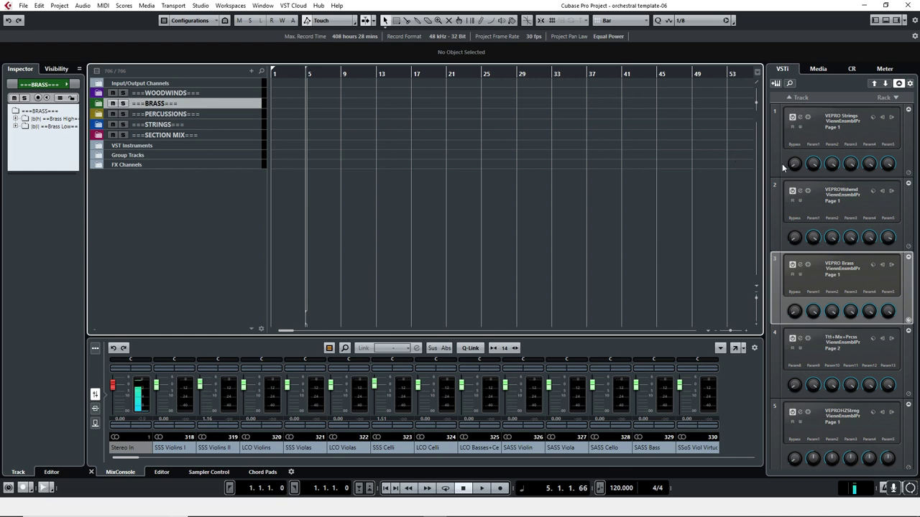
# Step: Open the Vienna Ensemble Pro server window from the VEPRO instrument's edit button in the VSTi rack
pyautogui.click(800, 190)
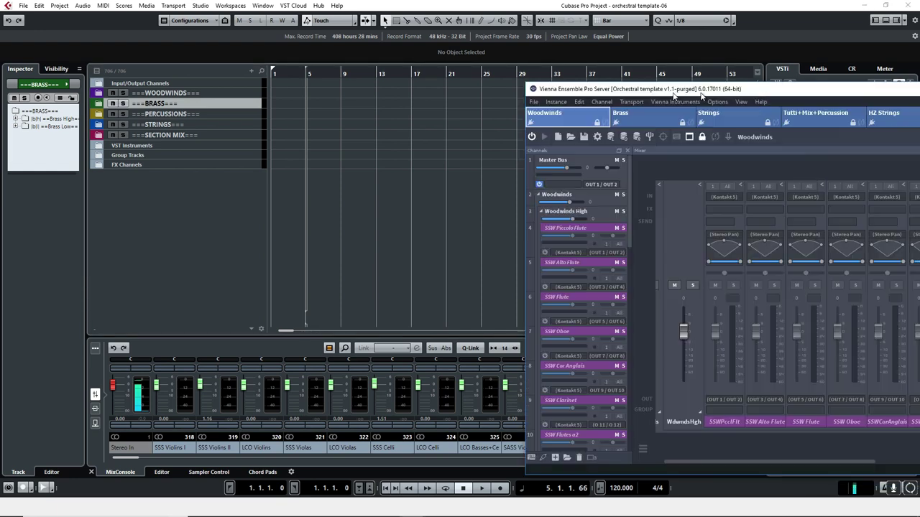
# Step: Move and maximize the VEP server window, then scroll through the Woodwinds channel list
pyautogui.moveTo(699, 178); pyautogui.dragTo(399, 77)
pyautogui.doubleClick(517, 72)
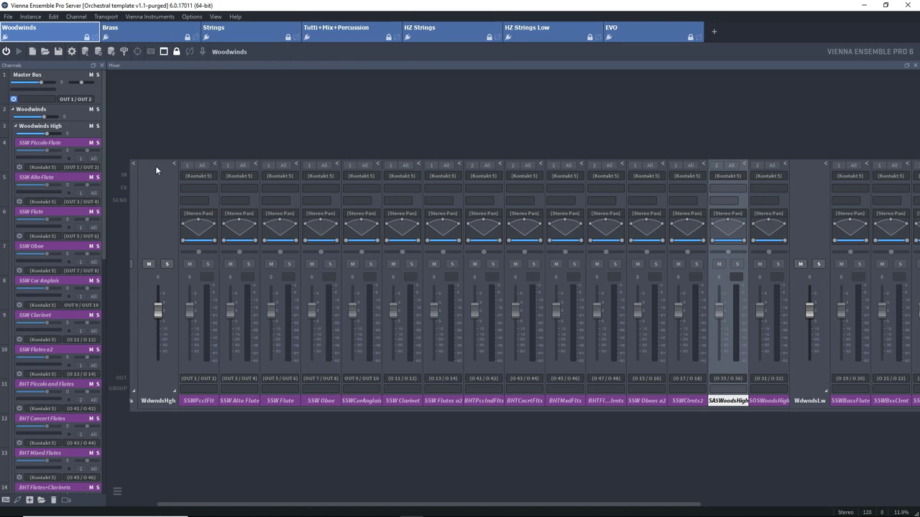
pyautogui.scroll(-1, 58, 178)
pyautogui.scroll(-3, 63, 185)
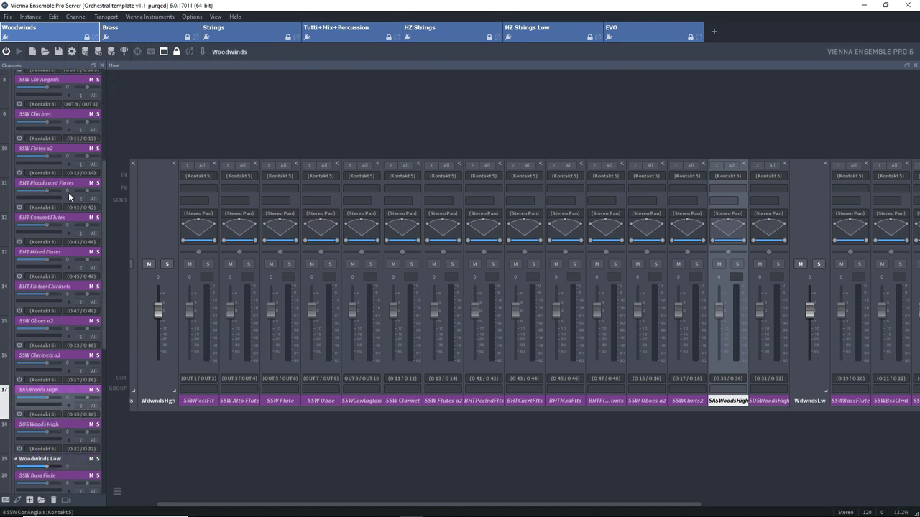
pyautogui.scroll(-2, 68, 193)
# Step: Browse the Brass, Strings and Tutti+Mix+Percussion instances in Vienna Ensemble Pro
pyautogui.click(172, 28)
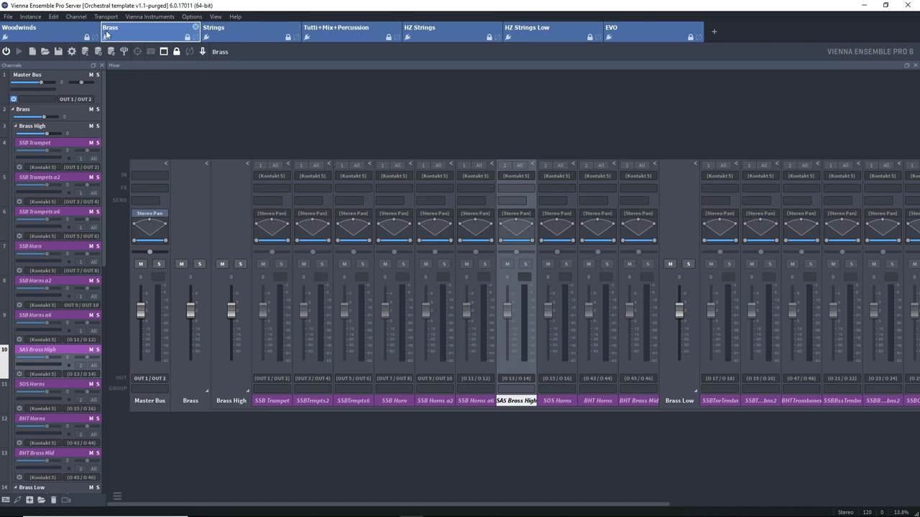
pyautogui.click(215, 32)
pyautogui.click(140, 37)
pyautogui.click(243, 33)
pyautogui.click(340, 32)
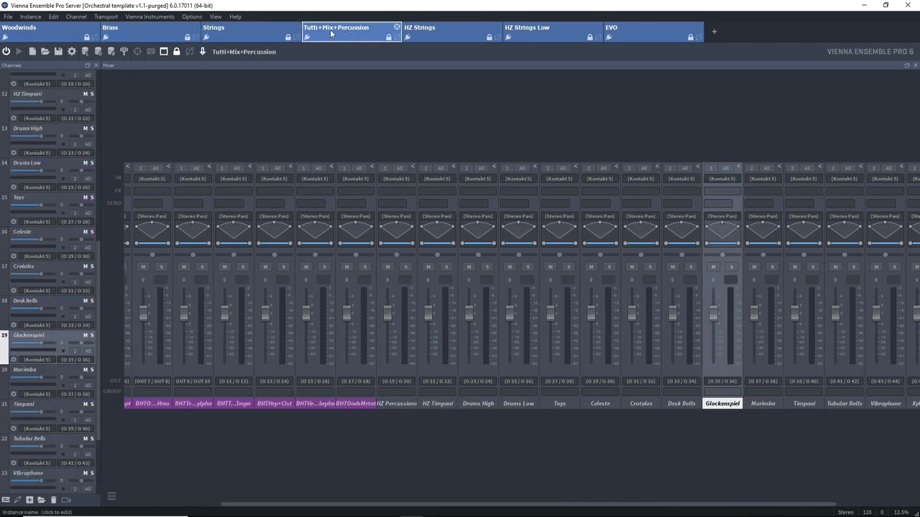
# Step: View the HZ Strings and HZ Strings Low instances, then scroll through EVO's string articulation channels
pyautogui.click(442, 32)
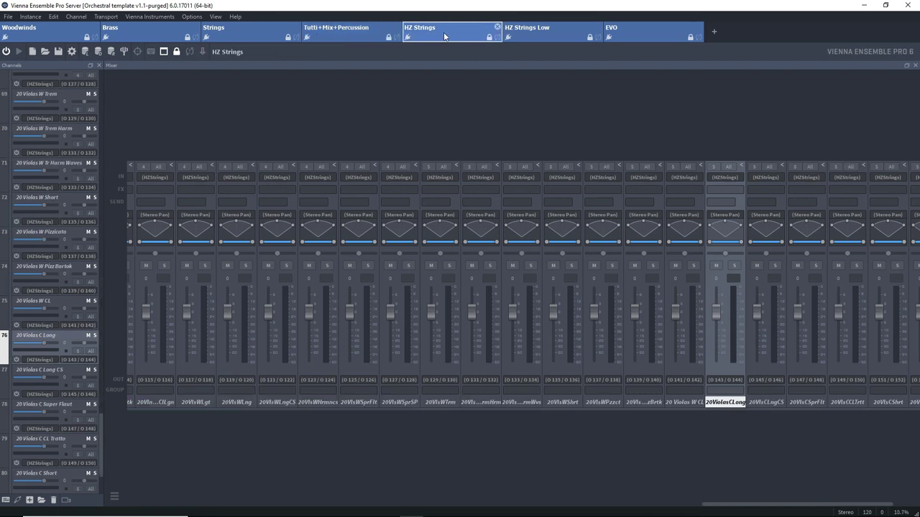
pyautogui.click(539, 31)
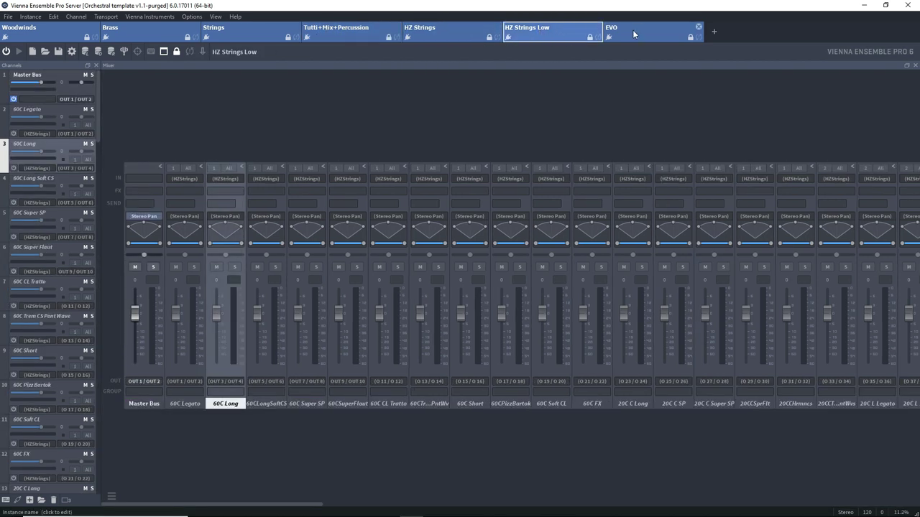
pyautogui.click(632, 29)
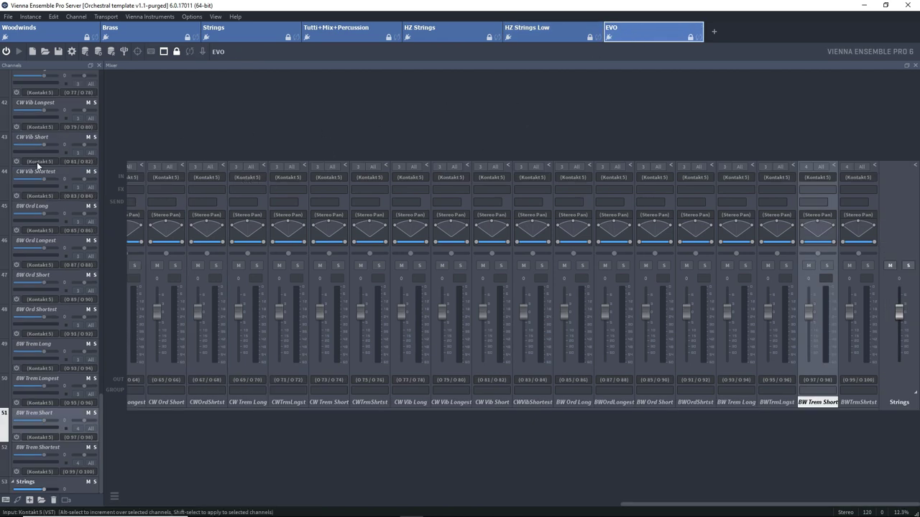
pyautogui.scroll(3, 69, 291)
pyautogui.scroll(3, 68, 288)
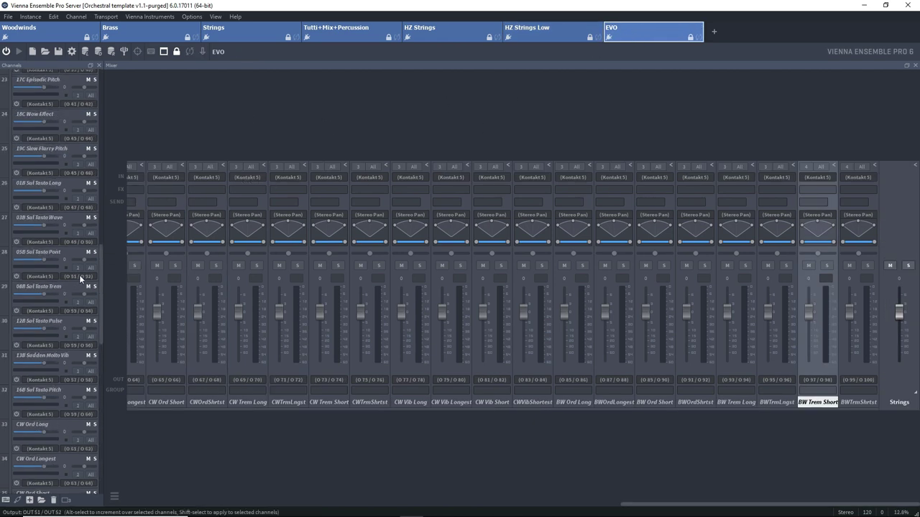
pyautogui.scroll(3, 79, 274)
pyautogui.scroll(2, 61, 272)
pyautogui.scroll(2, 57, 266)
pyautogui.scroll(-5, 64, 279)
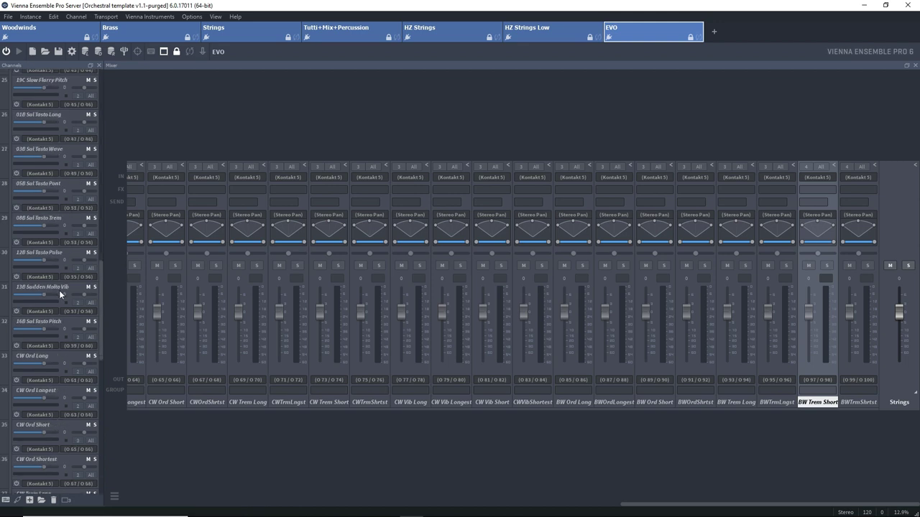
pyautogui.scroll(-5, 59, 290)
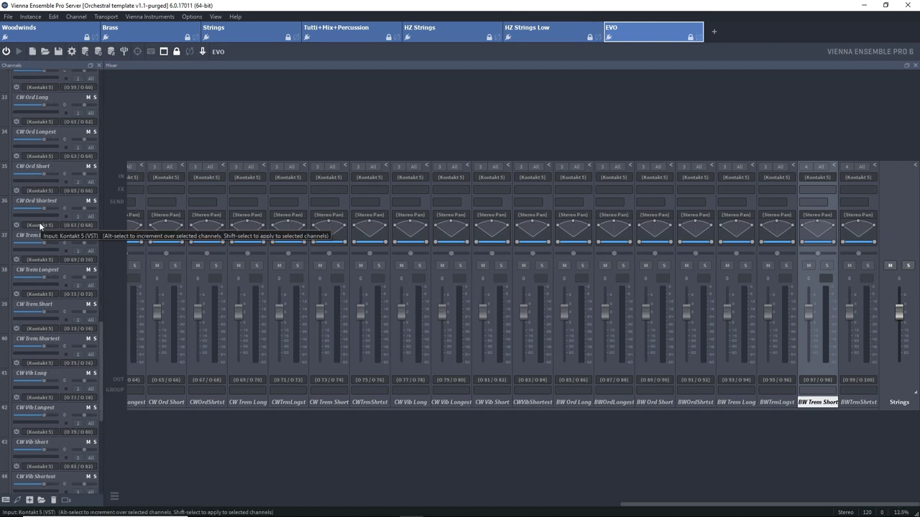
# Step: Return to the Woodwinds instance and enable the SSW Piccolo Flute channel
pyautogui.click(48, 36)
pyautogui.scroll(3, 43, 204)
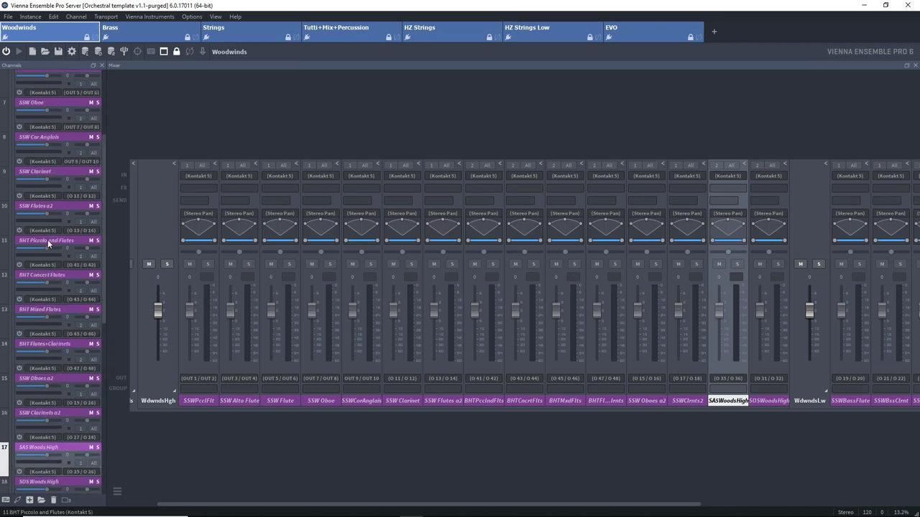
pyautogui.scroll(2, 48, 240)
pyautogui.click(19, 168)
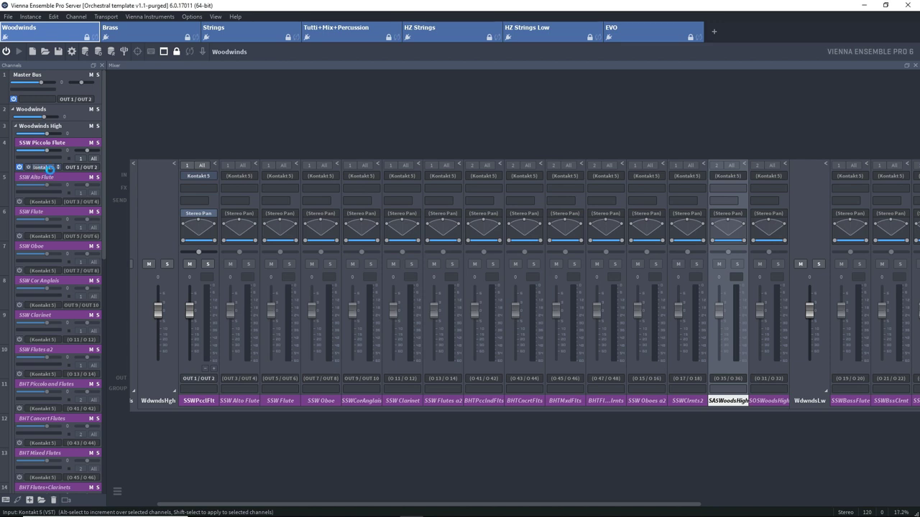
# Step: Inspect the Piccolo Flute's loaded Kontakt flute patches, then close the Kontakt view
pyautogui.click(49, 167)
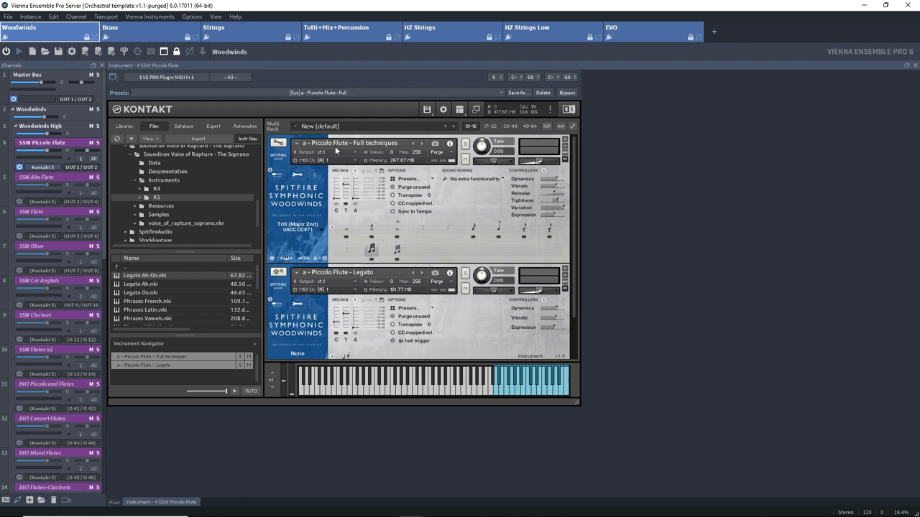
pyautogui.scroll(-2, 571, 176)
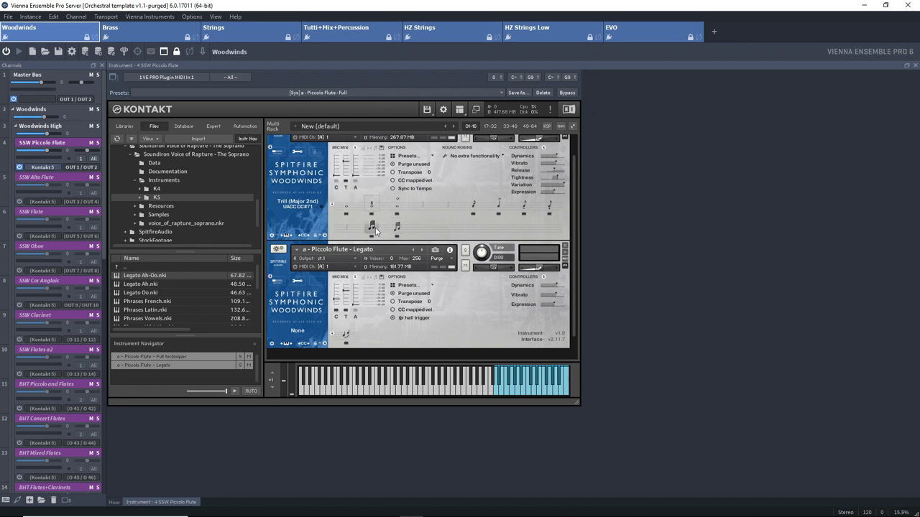
pyautogui.scroll(2, 573, 249)
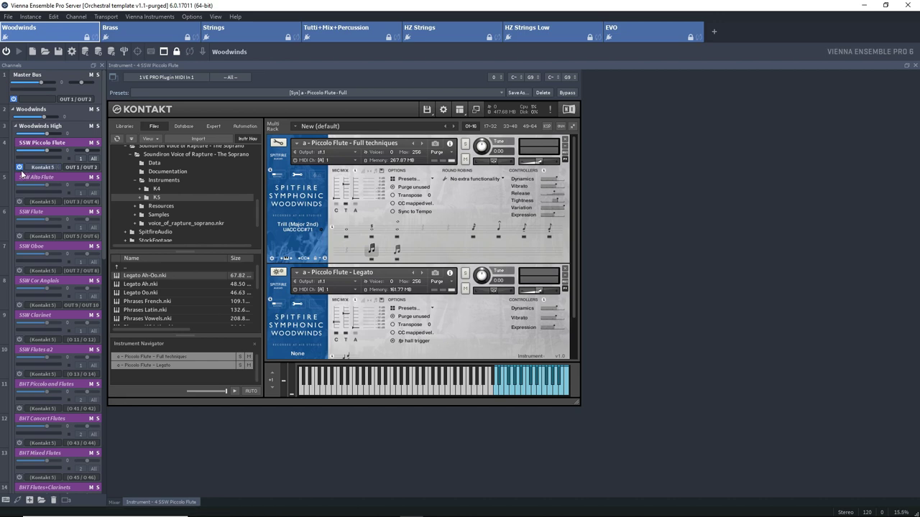
pyautogui.click(915, 65)
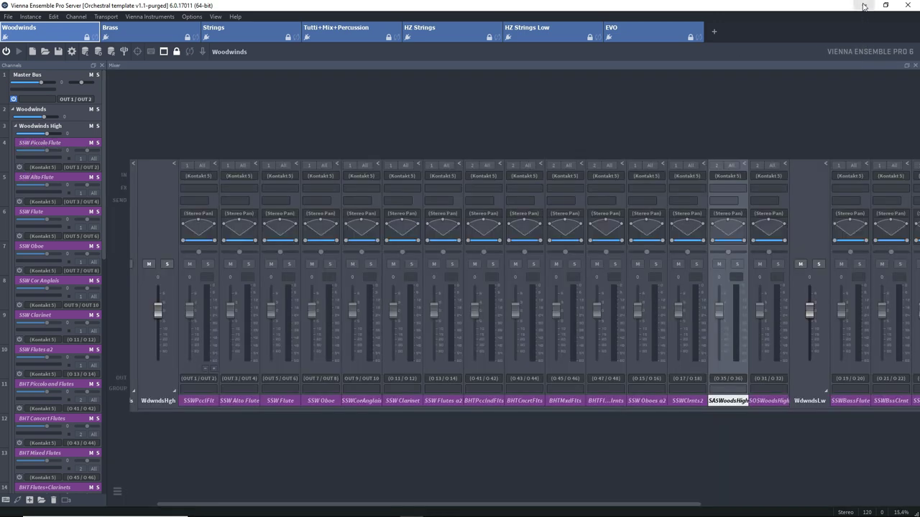
# Step: Restore the VEP window, expand the WOODWINDS folder and select the SSW Piccolo Flute track
pyautogui.click(885, 5)
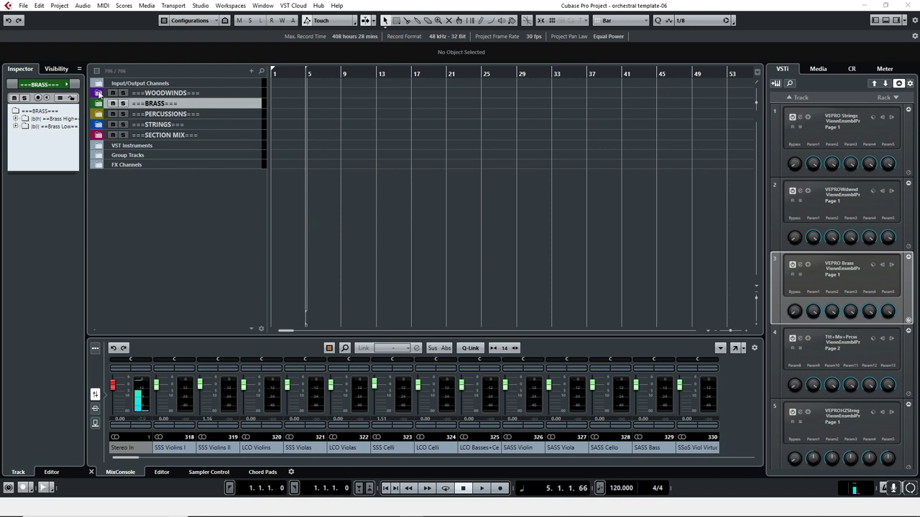
pyautogui.click(99, 93)
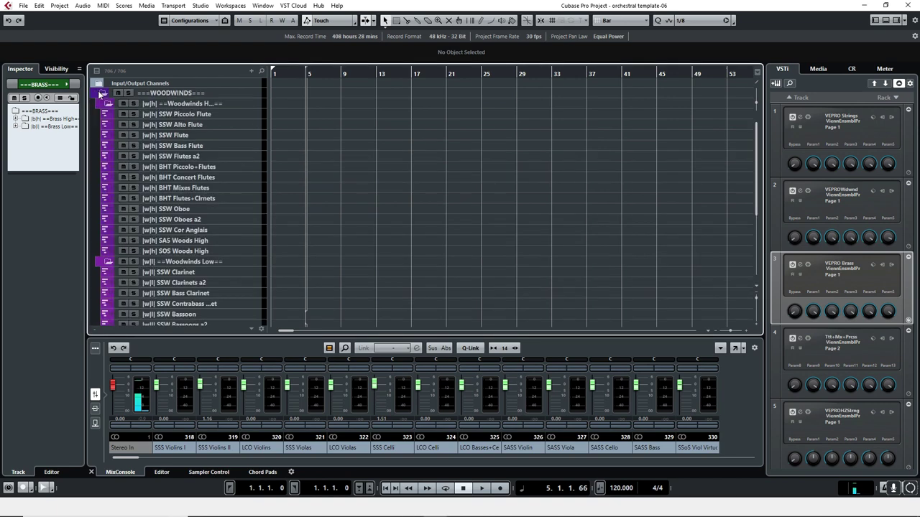
pyautogui.click(240, 116)
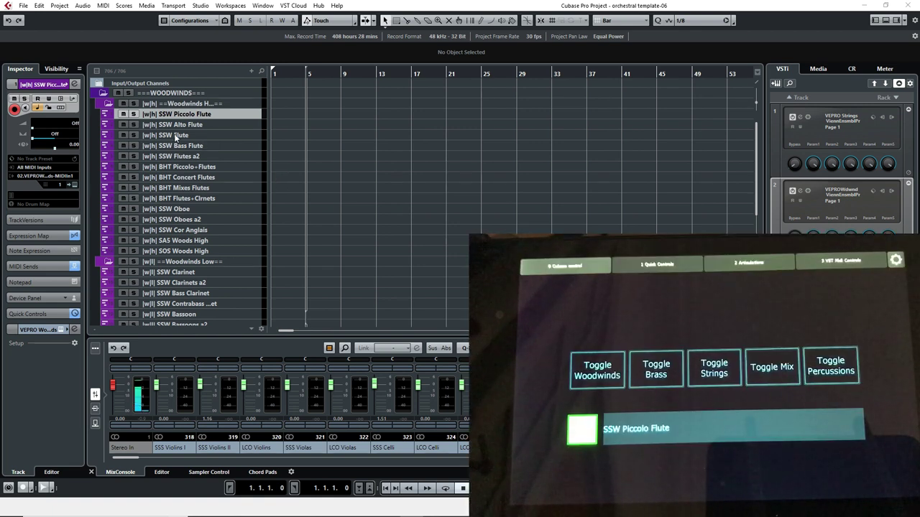
# Step: Collapse Woodwinds High and Low, refold WOODWINDS, then reopen it with only Woodwinds High expanded
pyautogui.click(107, 104)
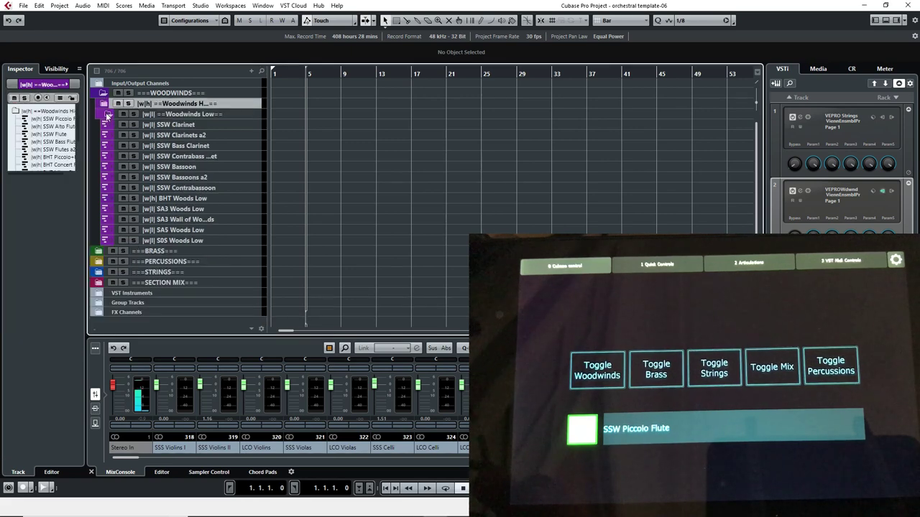
pyautogui.click(106, 113)
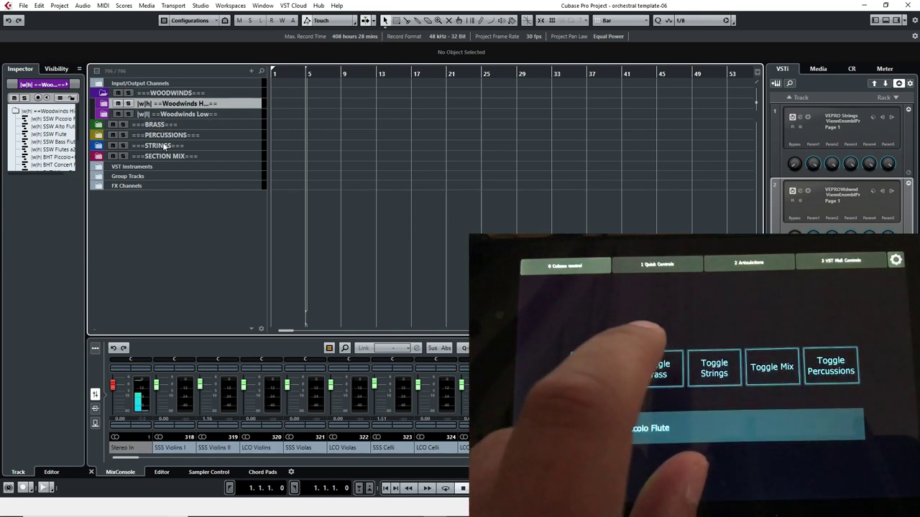
pyautogui.click(103, 94)
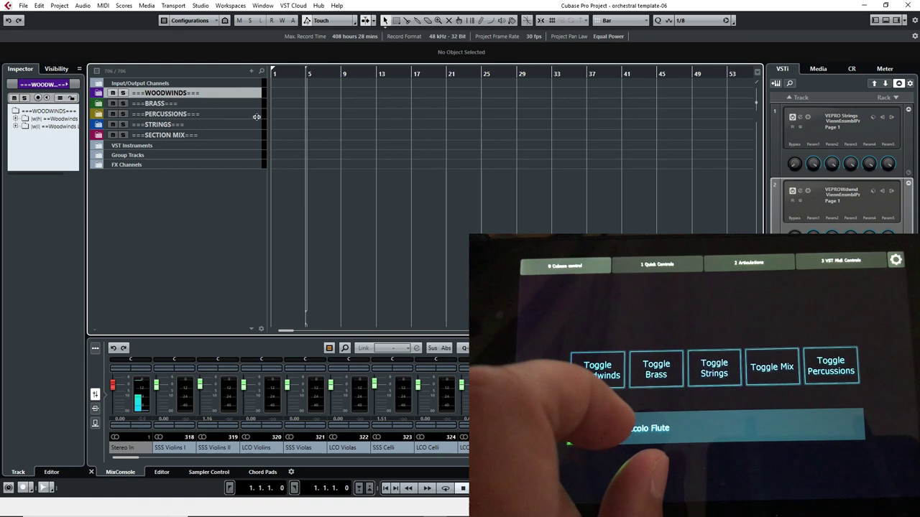
pyautogui.click(100, 94)
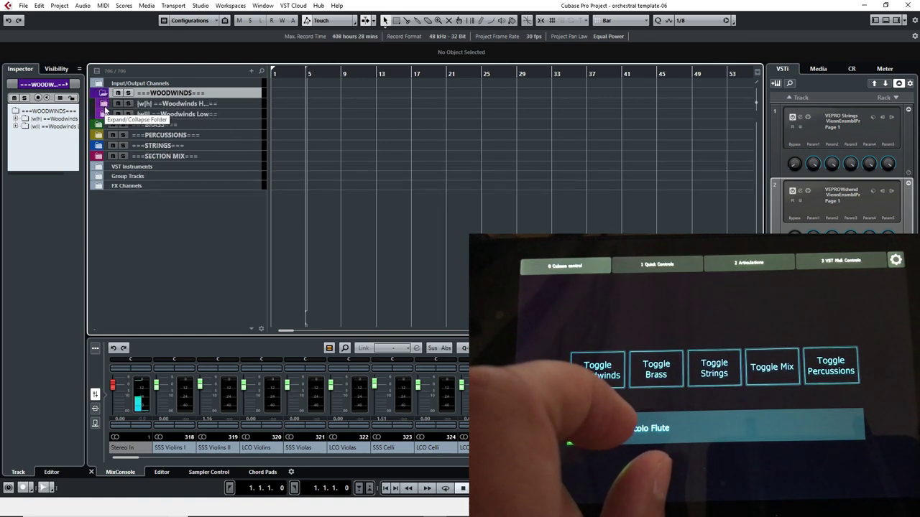
pyautogui.click(104, 105)
# Step: Draw test parts on SSW Piccolo Flute and SSW Oboe with the Draw tool, then delete them
pyautogui.rightClick(365, 140)
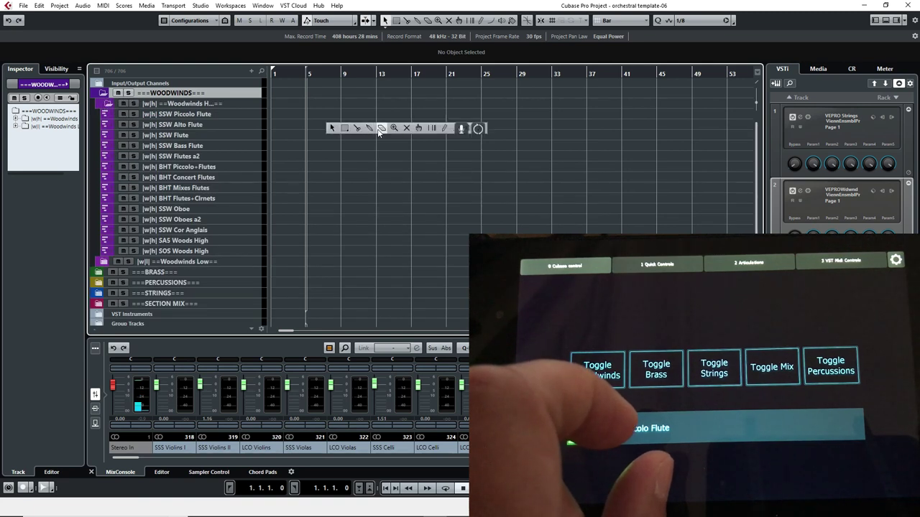
pyautogui.click(444, 128)
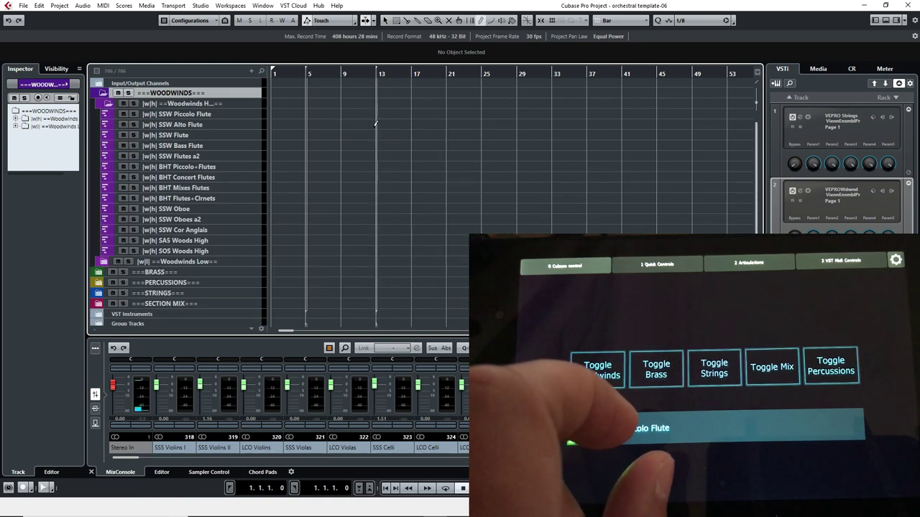
pyautogui.click(390, 113)
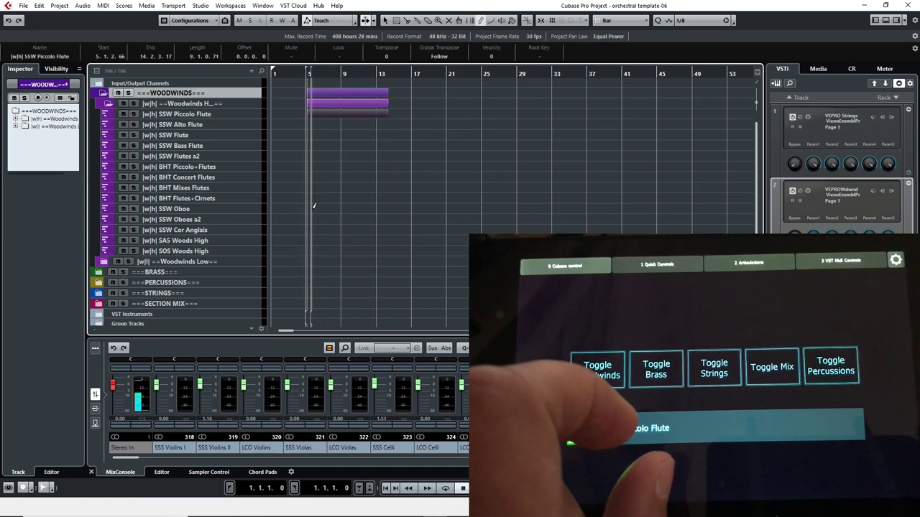
pyautogui.moveTo(307, 208); pyautogui.dragTo(363, 208)
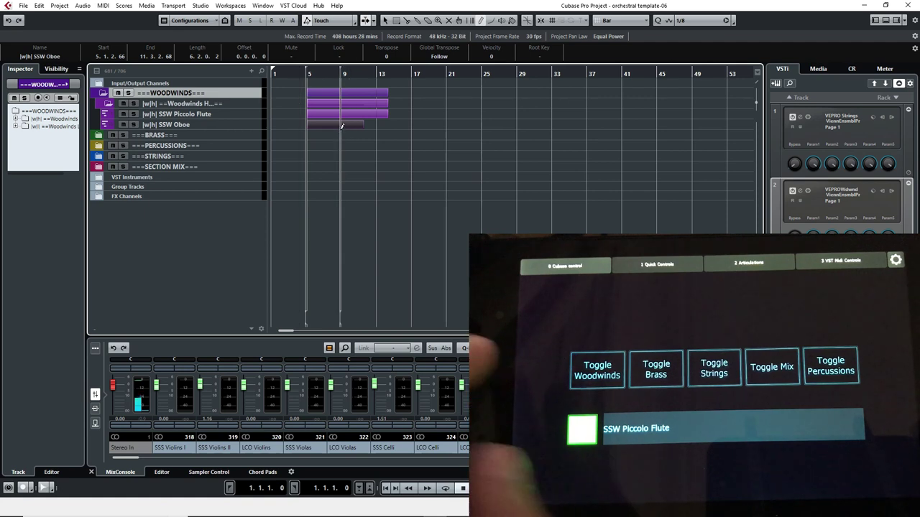
pyautogui.press('Delete')
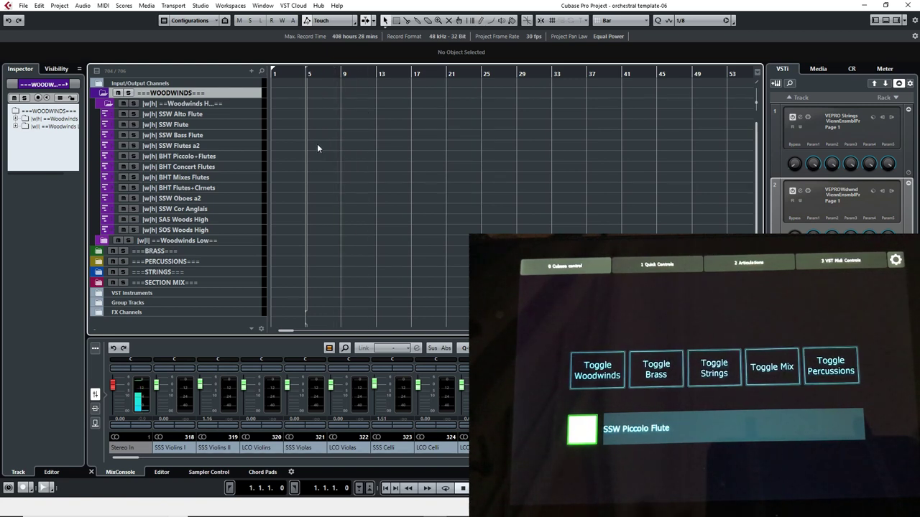
# Step: Select SSW Flute, Bass Flute, BHT Piccolo+Flutes, Concert Flutes and Flutes+Clrnets, ending on SSW Flute
pyautogui.click(235, 127)
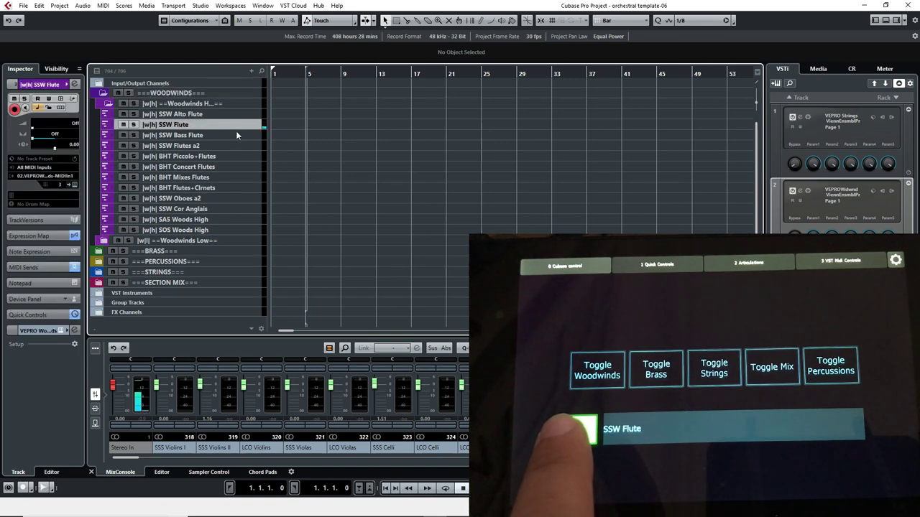
pyautogui.click(242, 136)
pyautogui.click(242, 155)
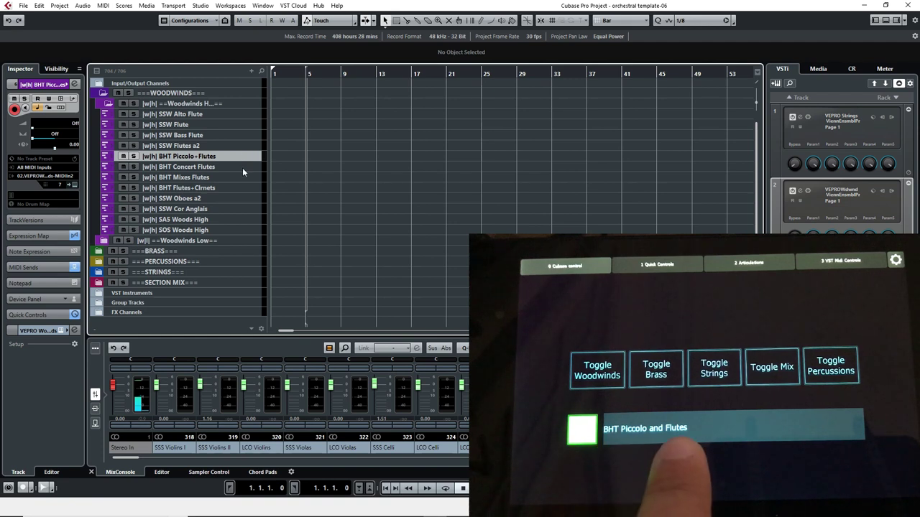
pyautogui.click(242, 167)
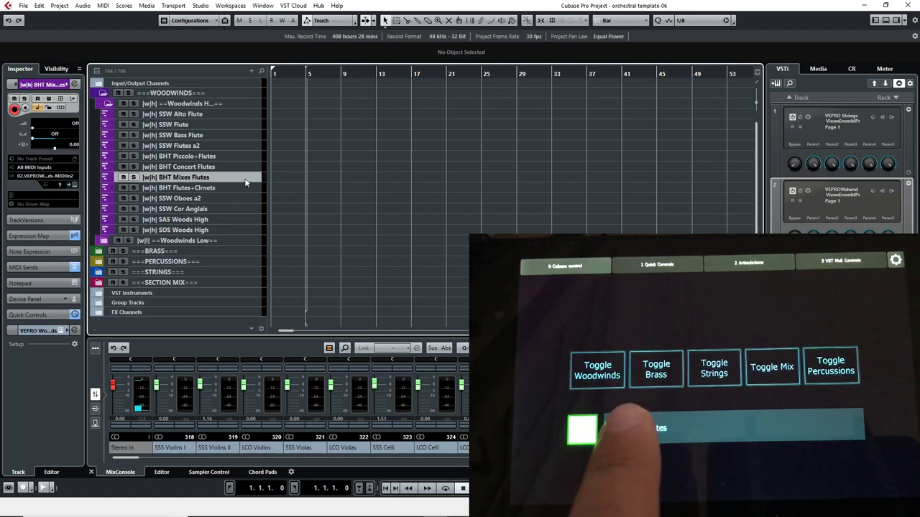
pyautogui.click(247, 189)
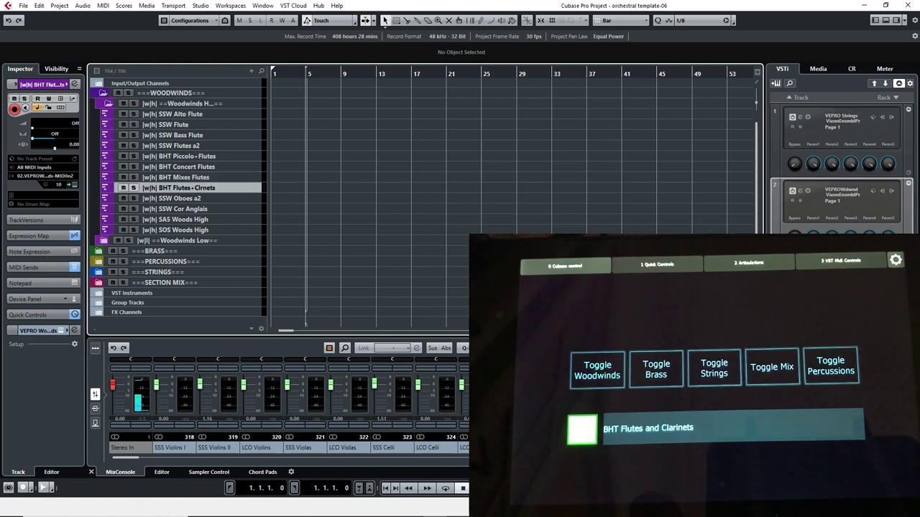
pyautogui.click(230, 126)
pyautogui.click(807, 190)
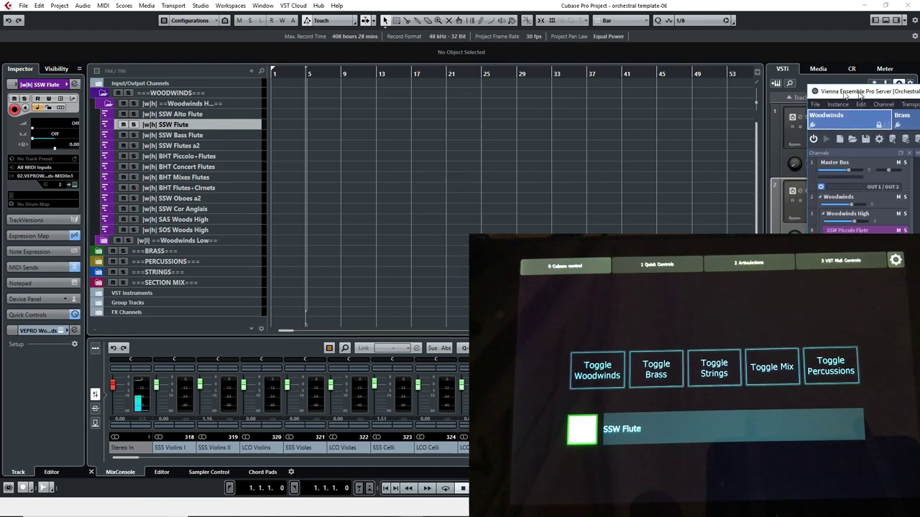
pyautogui.moveTo(519, 132)
pyautogui.mouseDown()
pyautogui.moveTo(450, 60)
pyautogui.moveTo(392, 51)
pyautogui.mouseUp()
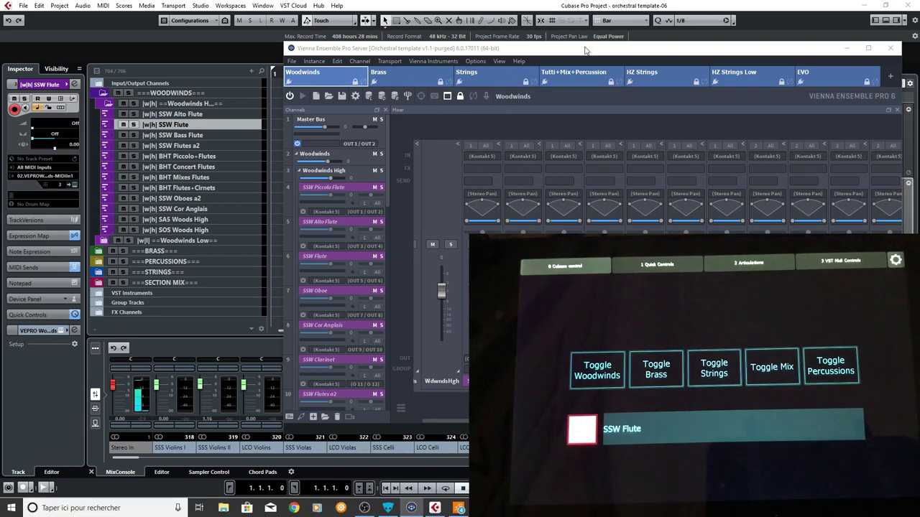
pyautogui.moveTo(460, 48); pyautogui.dragTo(814, 86)
pyautogui.click(911, 58)
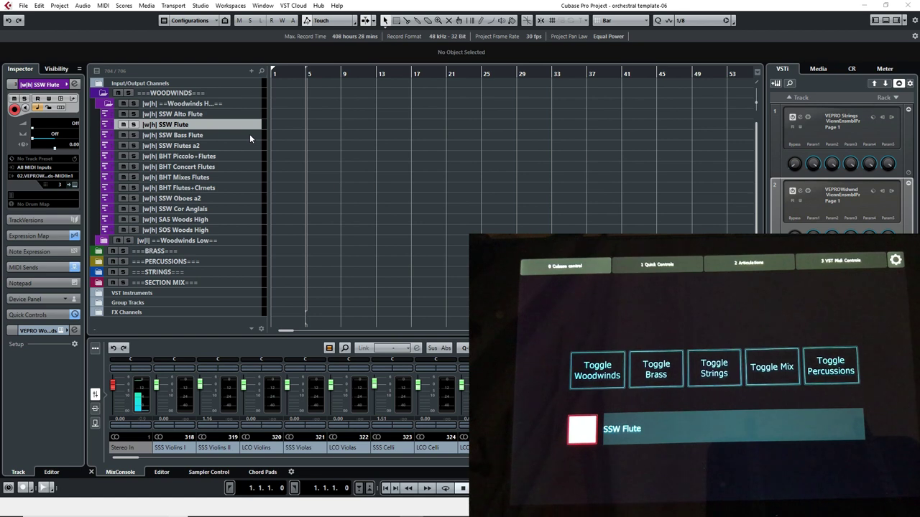
pyautogui.click(250, 135)
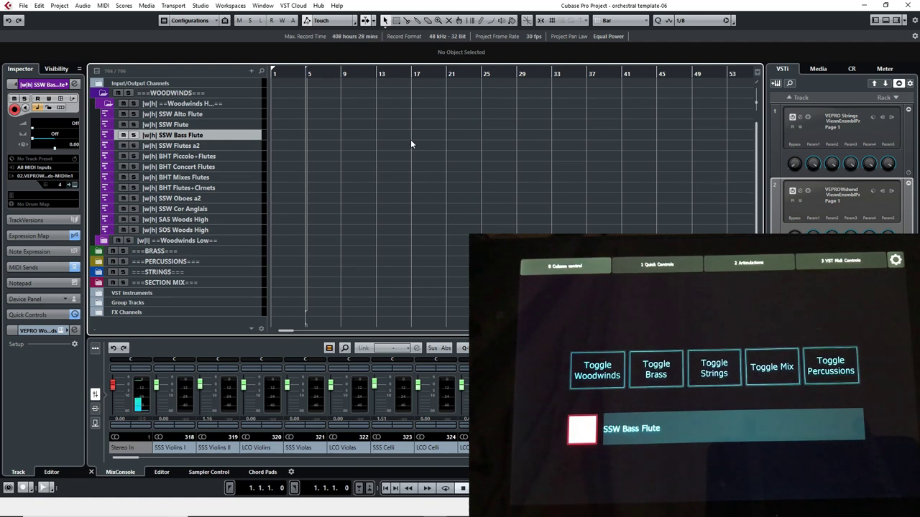
# Step: Collapse and re-expand the Woodwinds High folder to list its flute tracks again
pyautogui.click(108, 104)
pyautogui.click(103, 104)
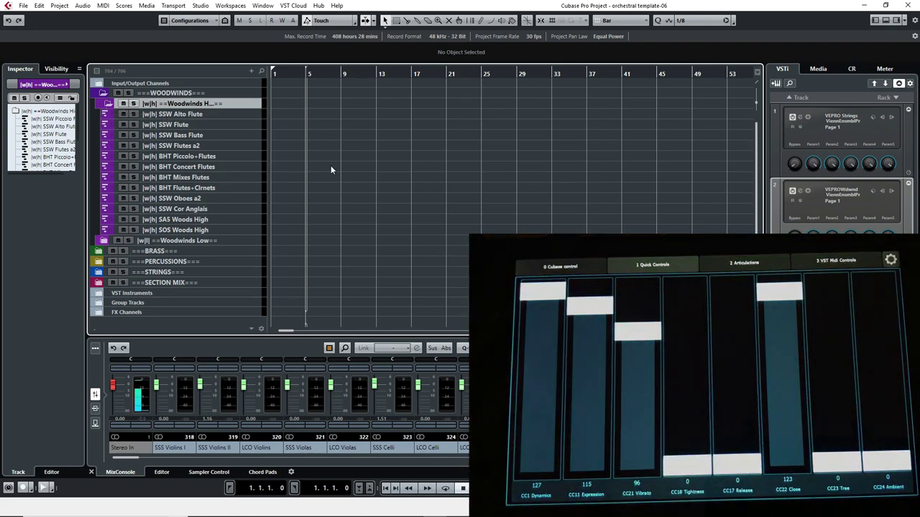
# Step: Select the SSW Alto Flute track and expand its Quick Controls section in the Inspector
pyautogui.doubleClick(174, 106)
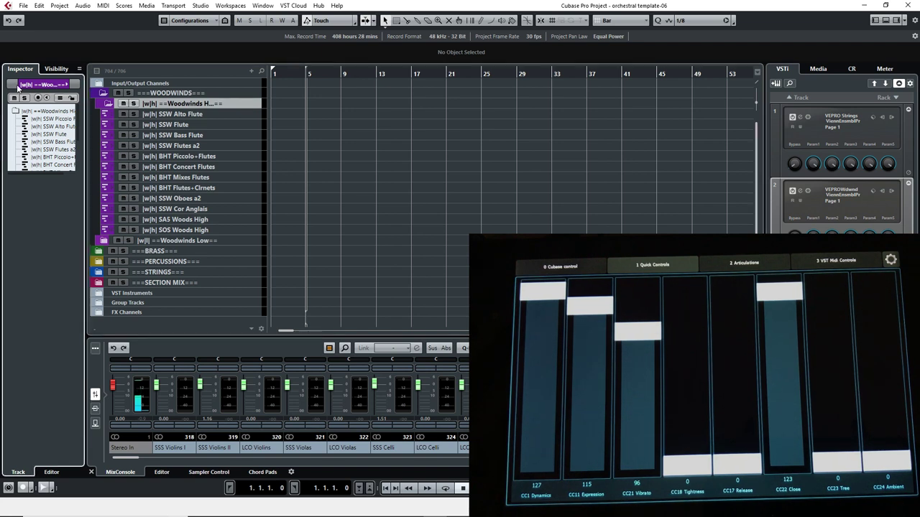
pyautogui.click(241, 114)
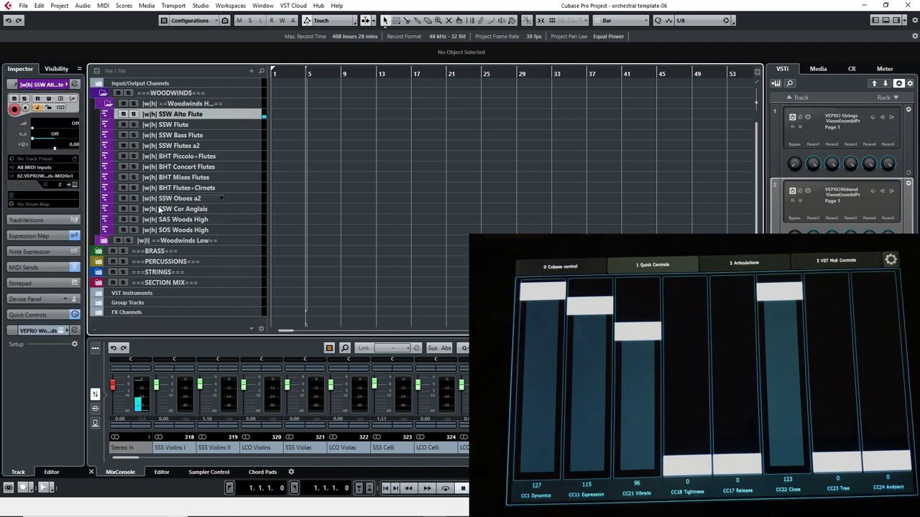
pyautogui.click(44, 315)
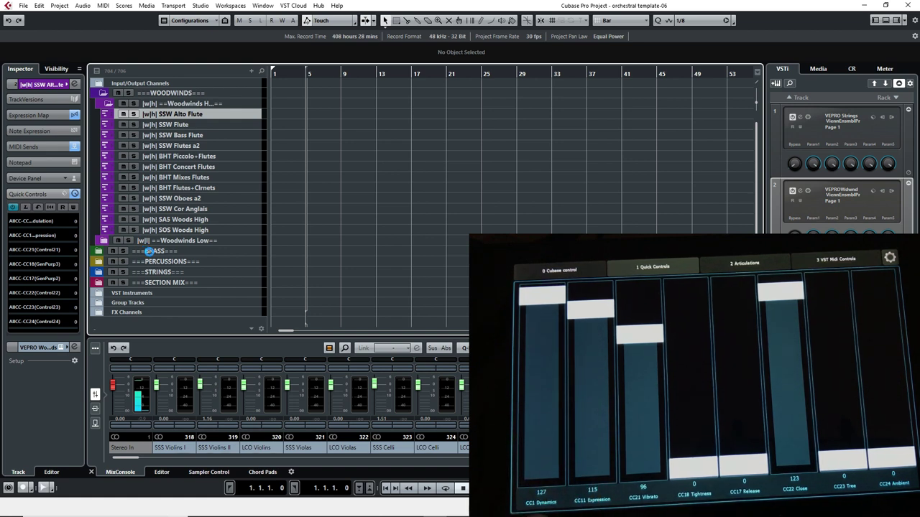
# Step: Compare Quick Controls on BHT Mixes Flutes, SAS Woods High and SSW Cor Anglais, ending on SSW Oboes a2
pyautogui.doubleClick(149, 251)
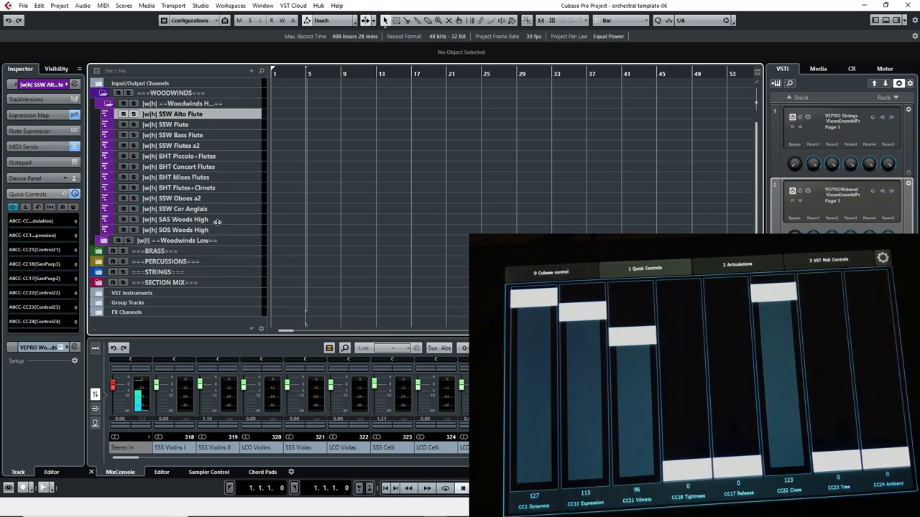
pyautogui.click(236, 177)
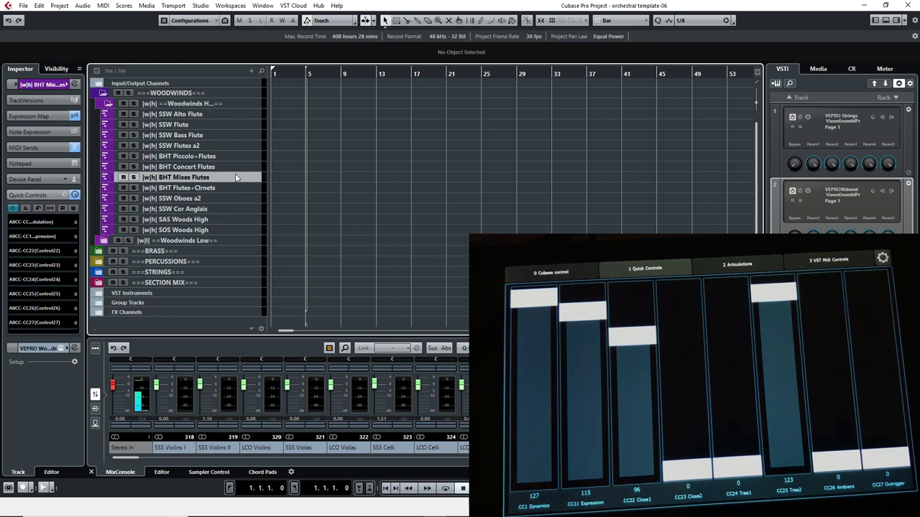
pyautogui.click(245, 219)
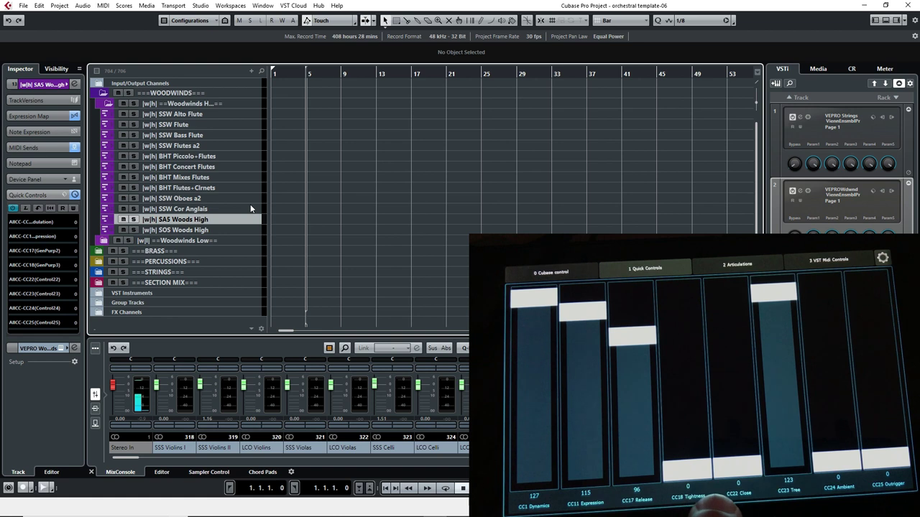
pyautogui.click(251, 208)
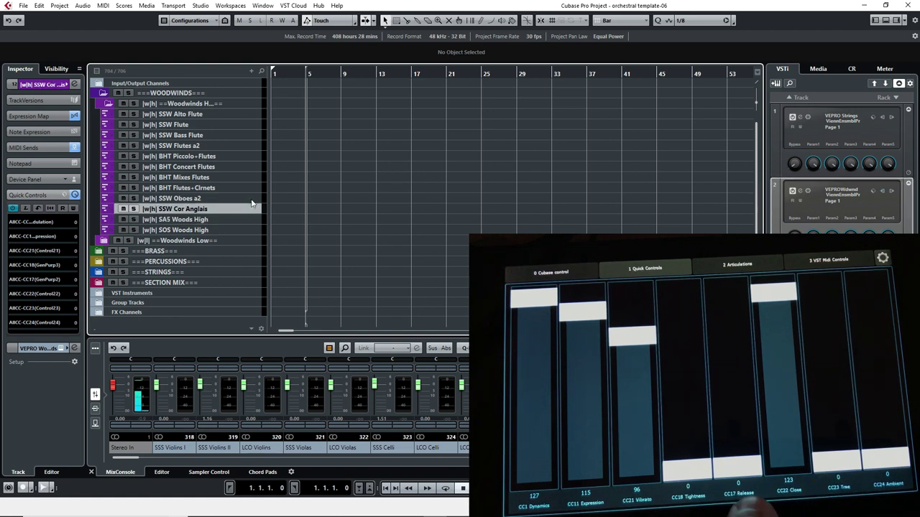
pyautogui.click(246, 198)
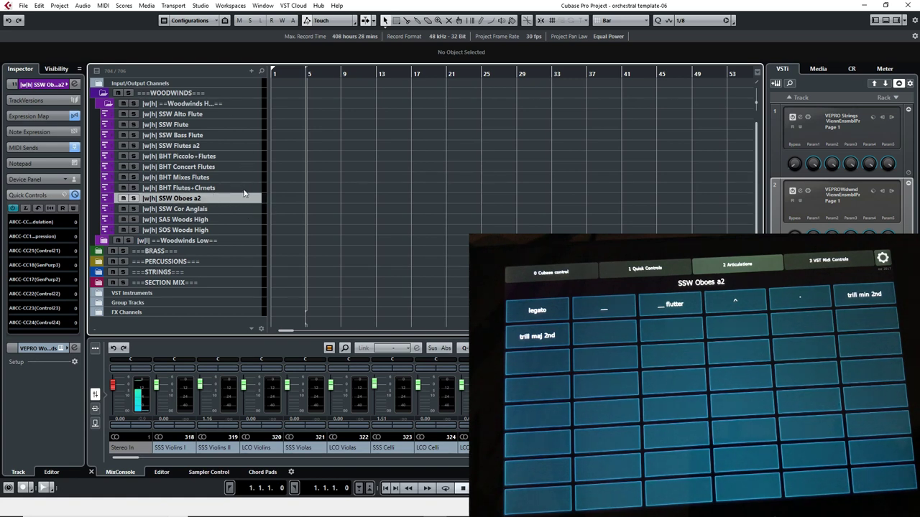
pyautogui.click(41, 132)
# Step: Show the Expression Map articulations while selecting SSW Cor Anglais, SOS Woods High, then the STRINGS folder
pyautogui.click(39, 116)
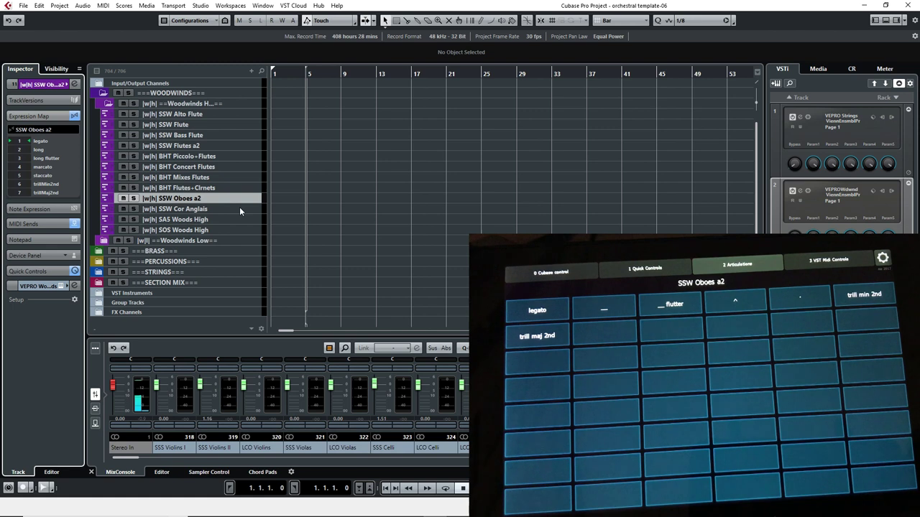
pyautogui.click(239, 208)
pyautogui.click(245, 218)
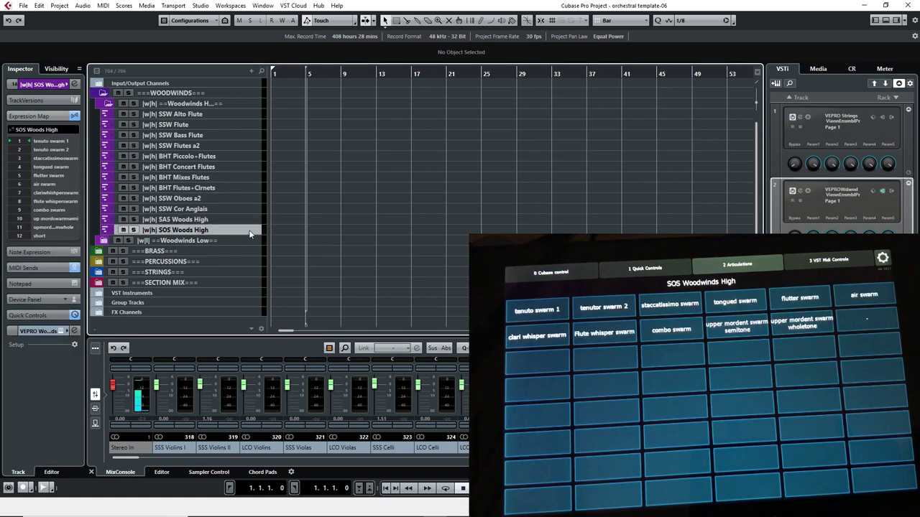
pyautogui.click(238, 273)
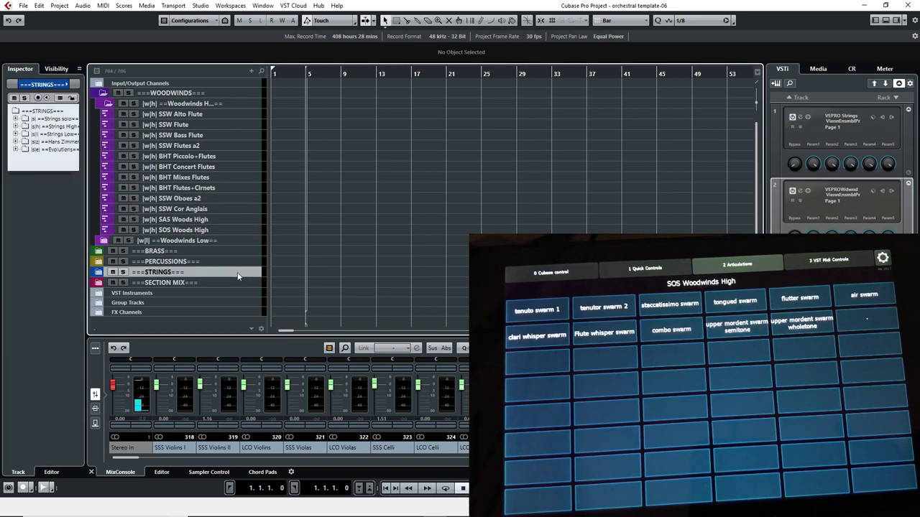
# Step: Expand the STRINGS folder and Strings High subfolder, then select SCS Violins I
pyautogui.click(103, 272)
pyautogui.scroll(-3, 134, 237)
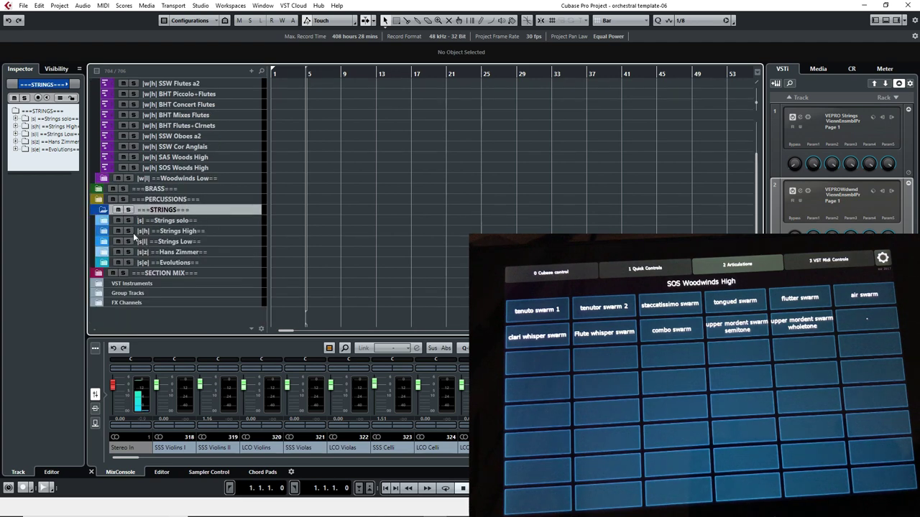
pyautogui.click(104, 231)
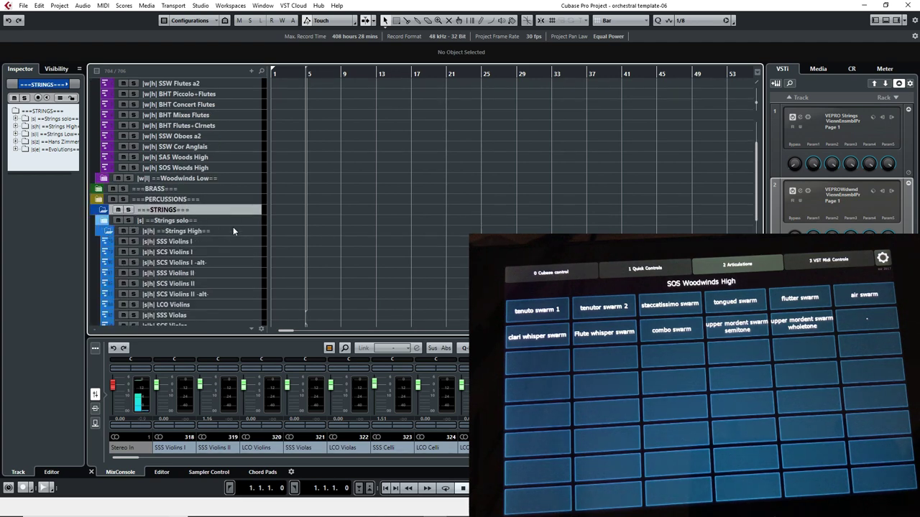
pyautogui.scroll(-2, 227, 236)
pyautogui.click(235, 203)
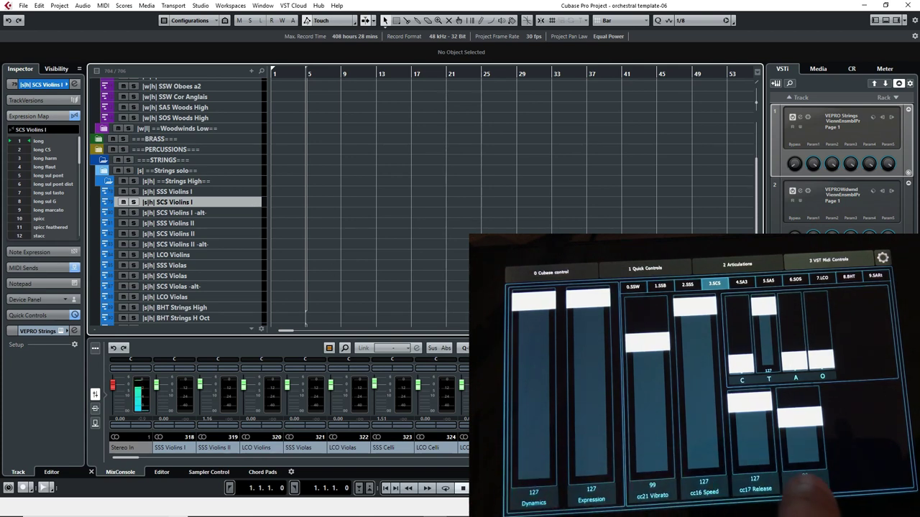
# Step: Select SSS Violins II, LCO Violins, SAS Strings High and SOS Strings High, returning to LCO Violins
pyautogui.click(248, 224)
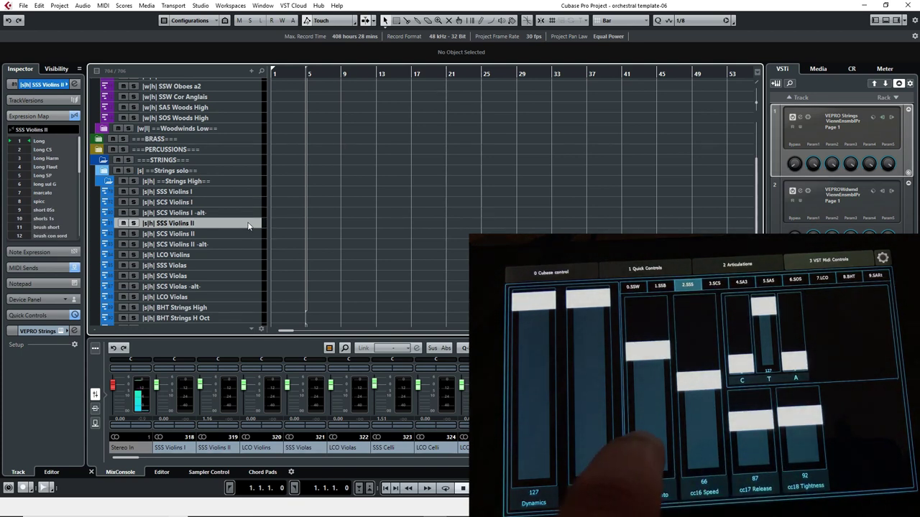
pyautogui.click(239, 255)
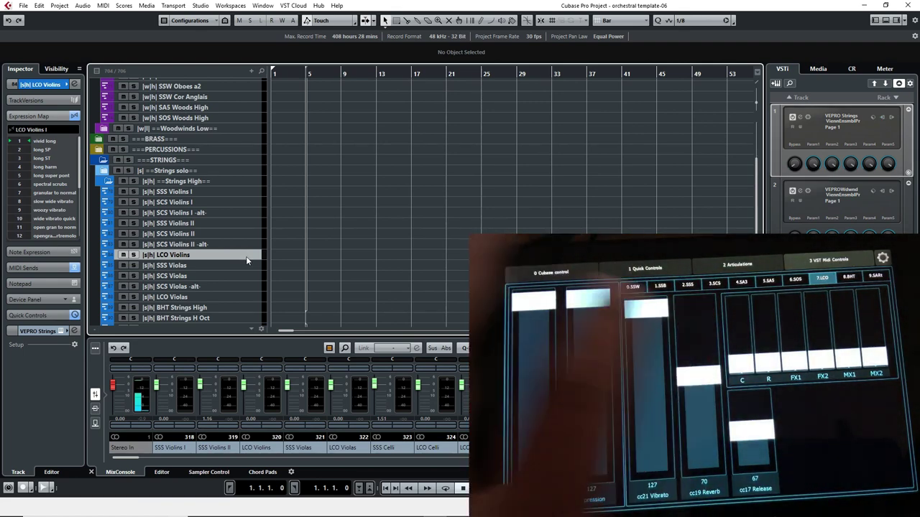
pyautogui.scroll(-5, 233, 255)
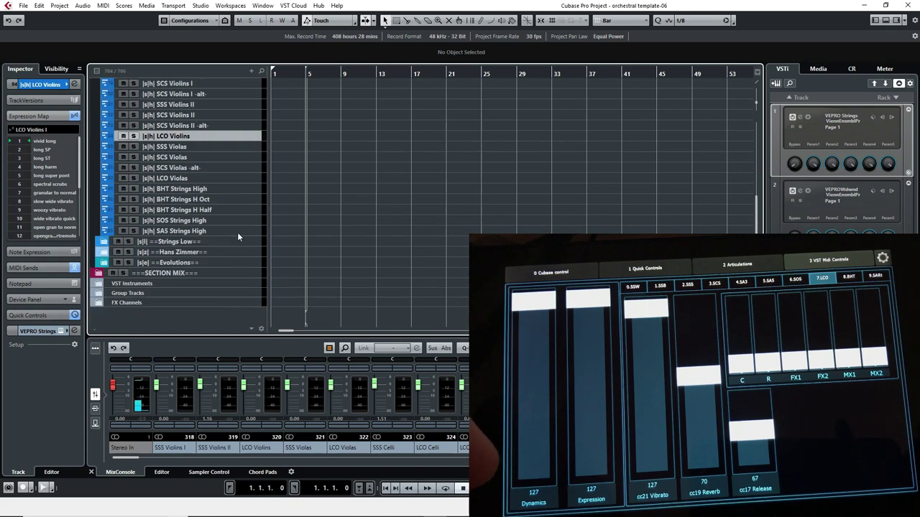
pyautogui.click(238, 231)
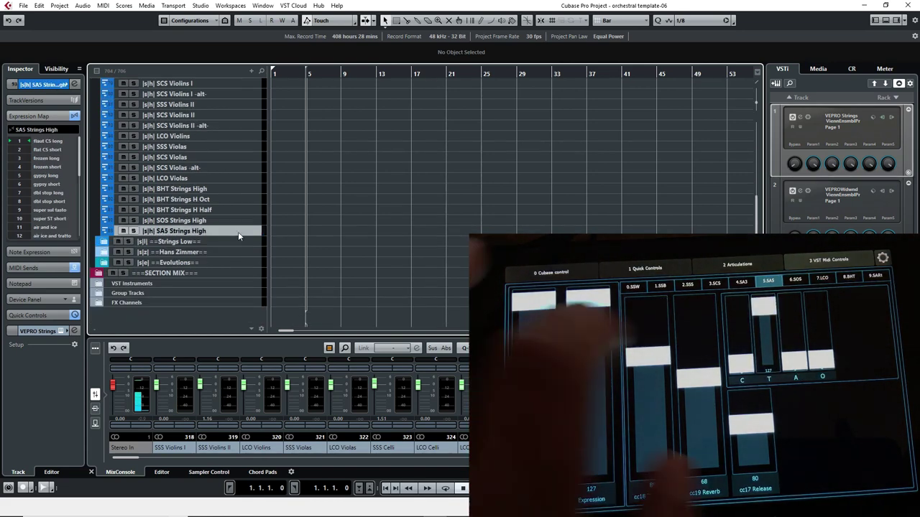
pyautogui.click(248, 221)
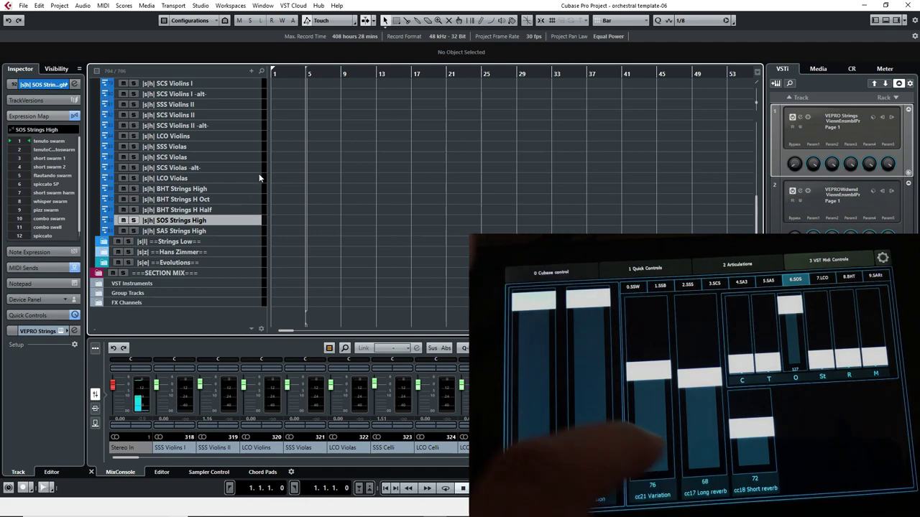
pyautogui.click(242, 139)
pyautogui.scroll(5, 210, 151)
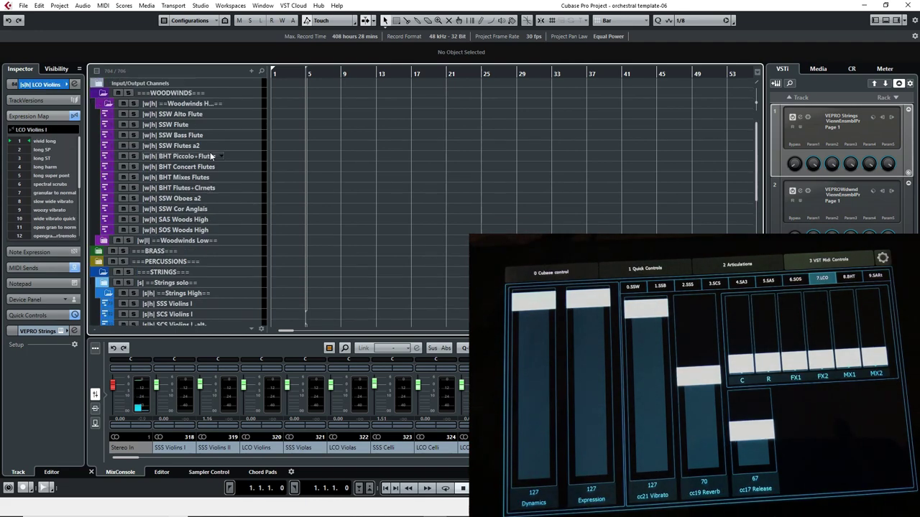